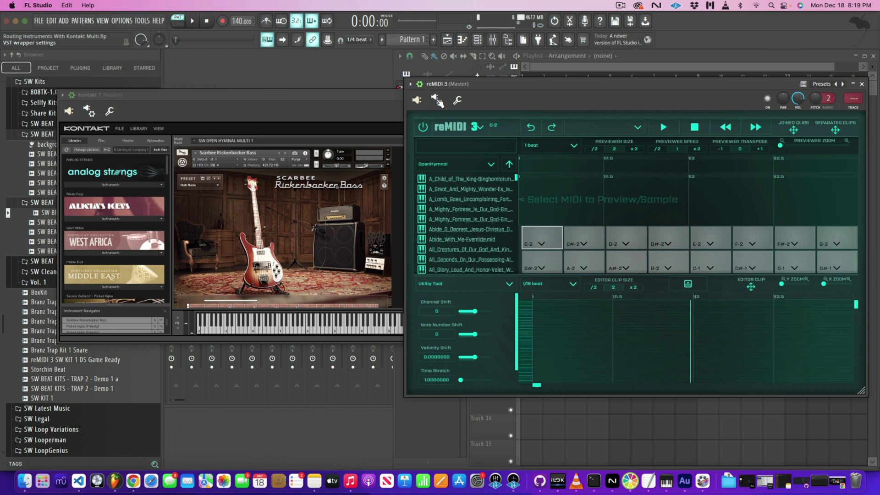
- Set reMIDI 3's MIDI output port to Kontakt 7's input port 1, then restore both plugin editors
{"action": "left_click", "coordinate": [437, 101]}
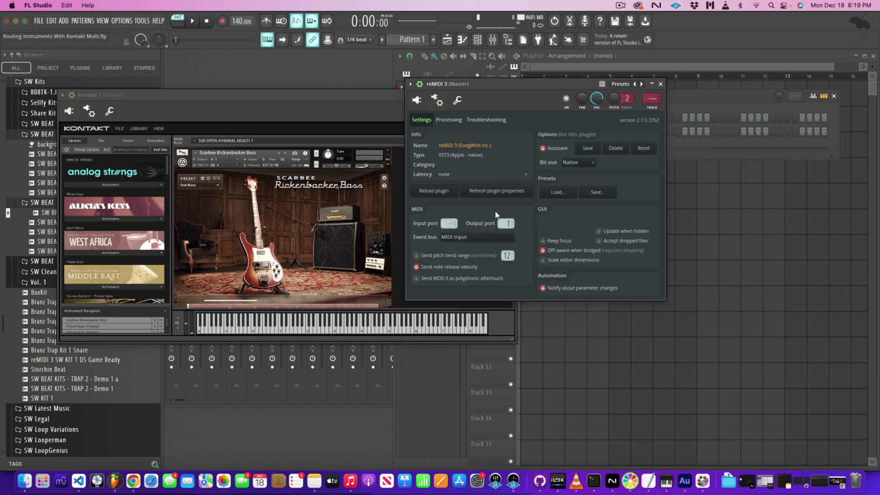
{"action": "left_click_drag", "start_coordinate": [505, 223], "coordinate": [505, 218]}
{"action": "left_click", "coordinate": [89, 112]}
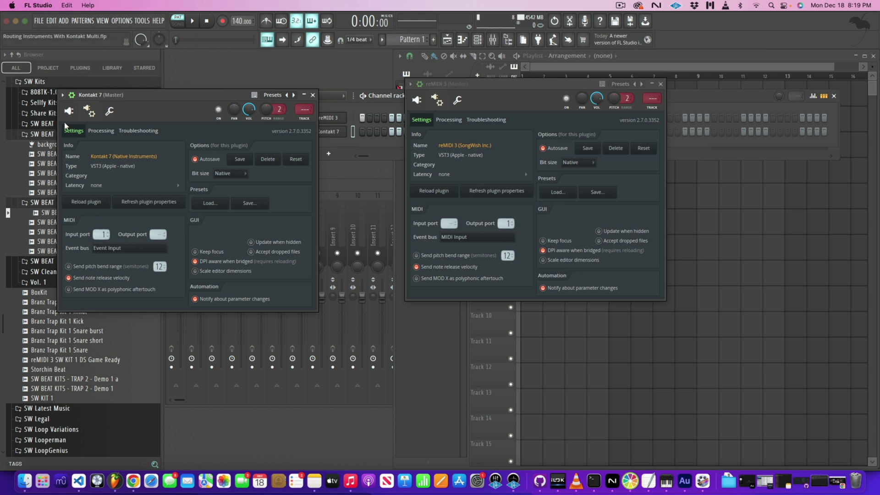
{"action": "left_click", "coordinate": [417, 100]}
{"action": "left_click", "coordinate": [68, 111]}
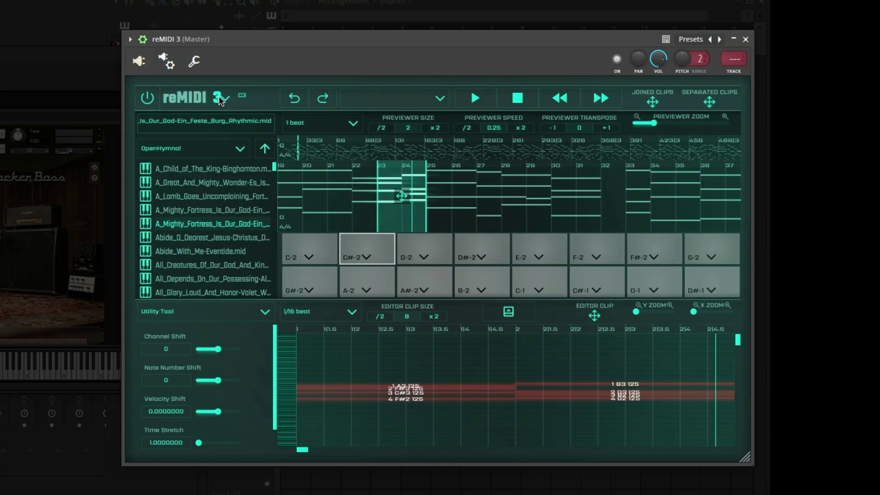
- Start a new empty reMIDI preset and turn off Internal Sound in the global settings
{"action": "left_click", "coordinate": [224, 101]}
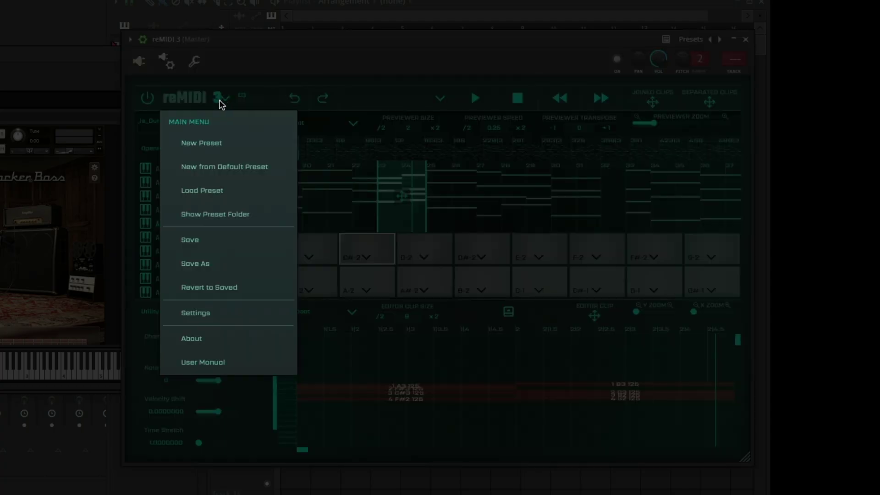
{"action": "left_click", "coordinate": [214, 143]}
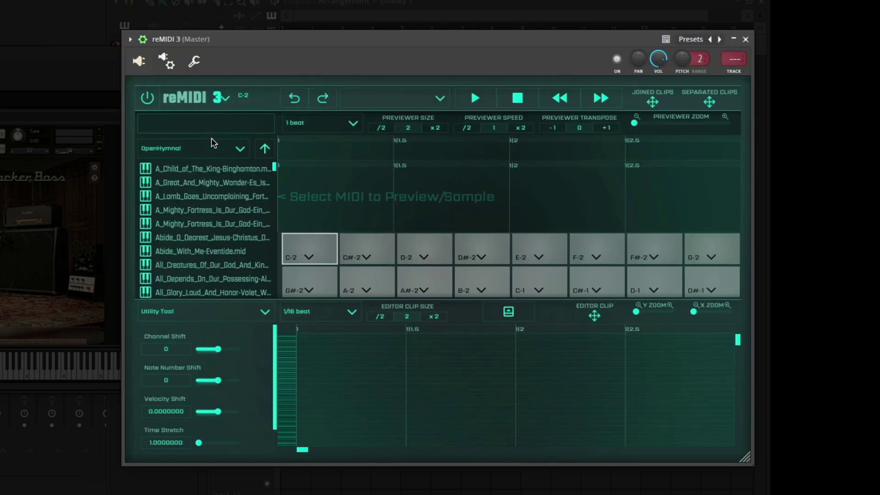
{"action": "left_click", "coordinate": [233, 97]}
{"action": "left_click", "coordinate": [208, 312]}
{"action": "left_click", "coordinate": [328, 188]}
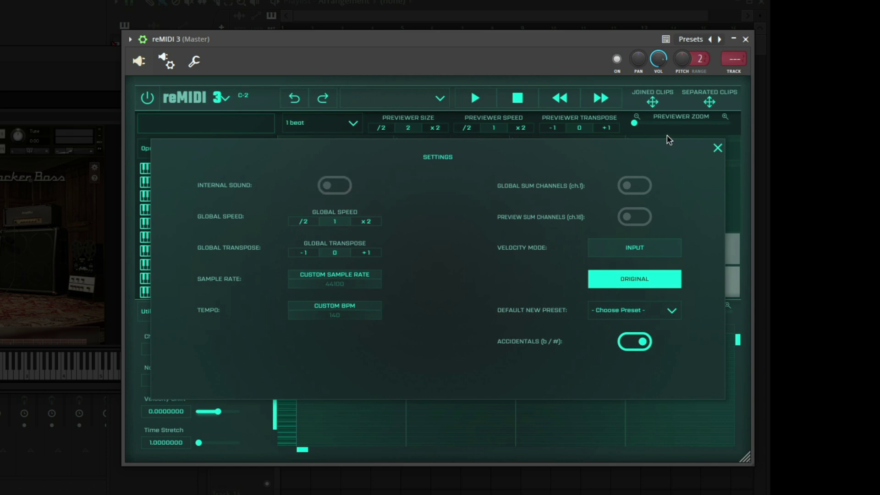
- Load the second A Mighty Fortress hymn into the previewer and zoom in on its notes
{"action": "left_click", "coordinate": [718, 149]}
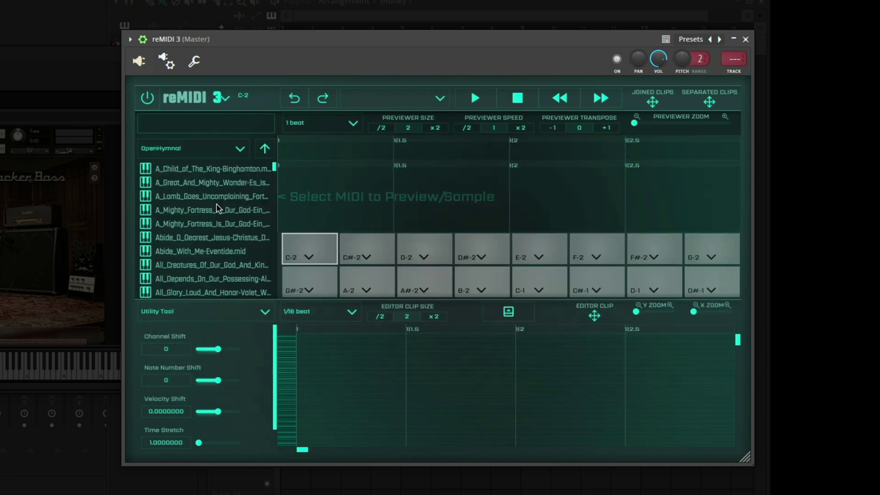
{"action": "left_click", "coordinate": [206, 223]}
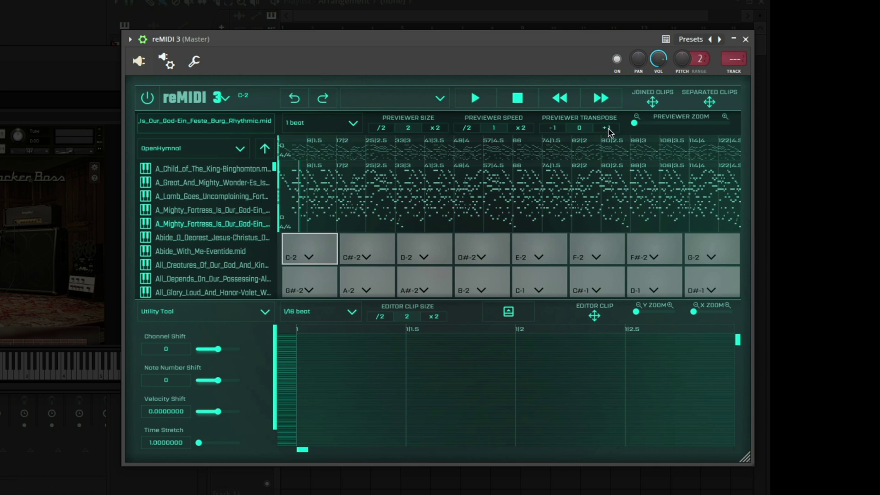
{"action": "left_click_drag", "start_coordinate": [633, 123], "coordinate": [656, 124]}
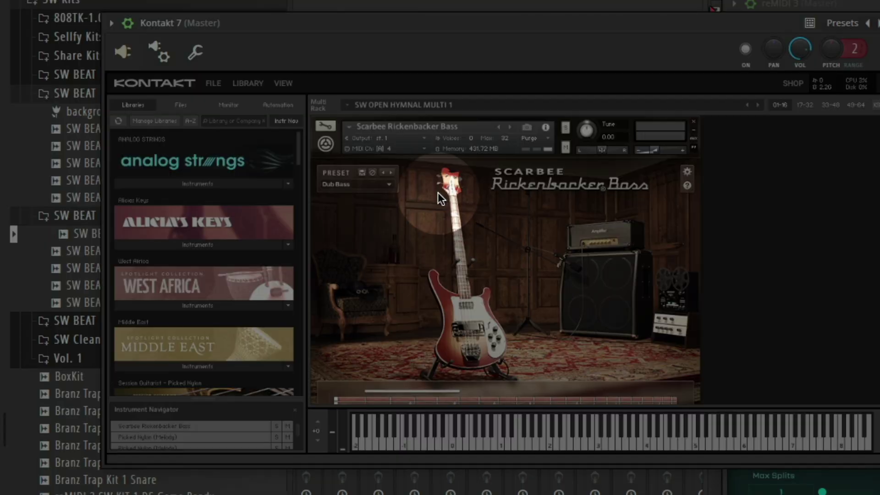
- Assign the Rickenbacker Bass to Port A channel 4 and the first Picked Nylon to channel 3
{"action": "left_click", "coordinate": [403, 149]}
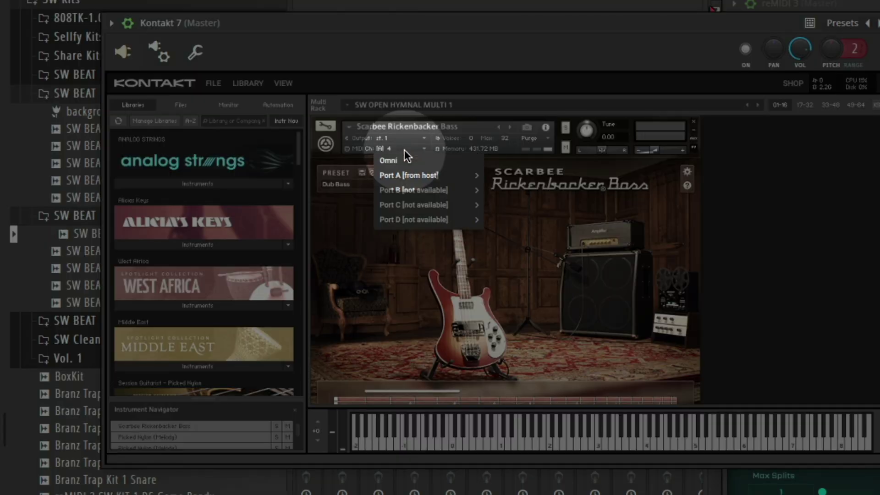
{"action": "mouse_move", "coordinate": [411, 173]}
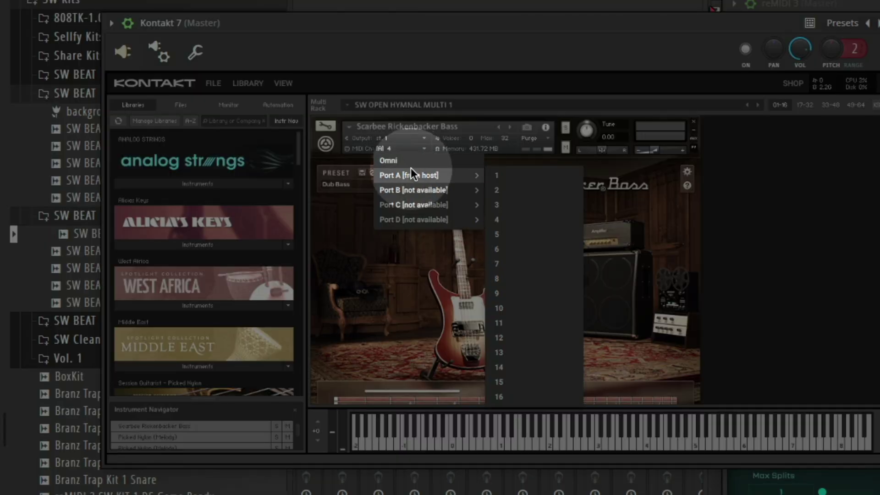
{"action": "left_click", "coordinate": [507, 216]}
{"action": "scroll", "coordinate": [508, 216], "scroll_direction": "down", "scroll_amount": 2}
{"action": "scroll", "coordinate": [508, 216], "scroll_direction": "down", "scroll_amount": 5}
{"action": "left_click", "coordinate": [397, 232]}
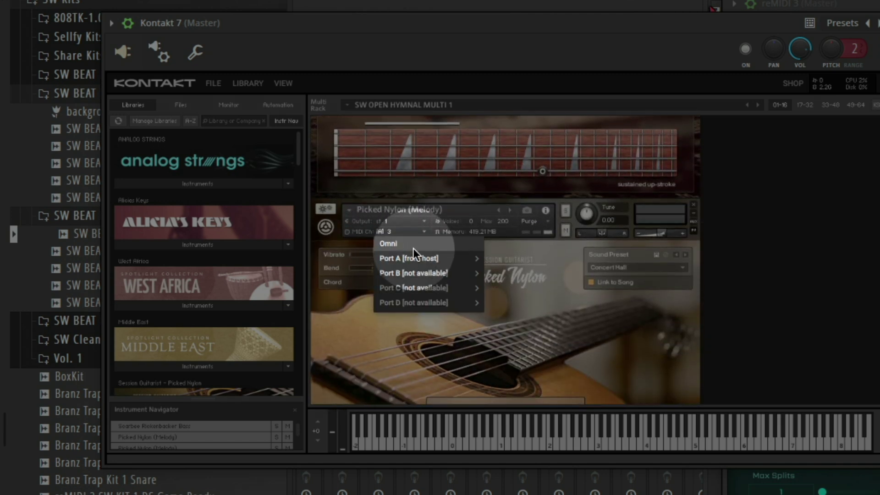
{"action": "mouse_move", "coordinate": [426, 257]}
{"action": "left_click", "coordinate": [499, 254]}
- Put the second Picked Nylon on Port A channel 2 and give Omnia Sopranos its own channel
{"action": "scroll", "coordinate": [500, 255], "scroll_direction": "down", "scroll_amount": 6}
{"action": "scroll", "coordinate": [497, 253], "scroll_direction": "down", "scroll_amount": 3}
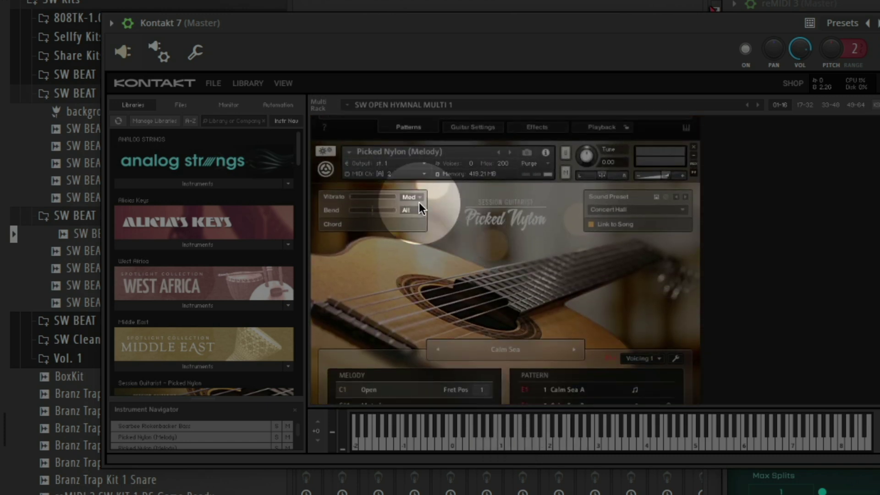
{"action": "left_click", "coordinate": [400, 164]}
{"action": "mouse_move", "coordinate": [407, 190]}
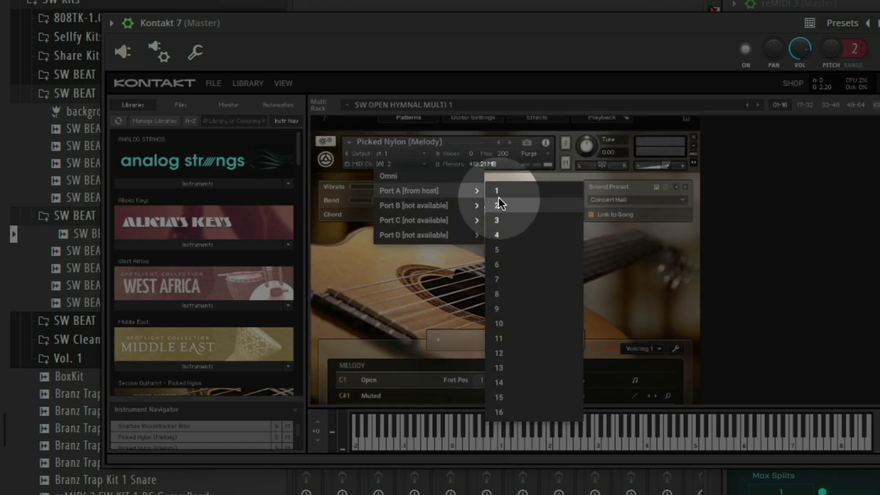
{"action": "left_click", "coordinate": [497, 201]}
{"action": "scroll", "coordinate": [487, 235], "scroll_direction": "down", "scroll_amount": 3}
{"action": "scroll", "coordinate": [476, 247], "scroll_direction": "down", "scroll_amount": 3}
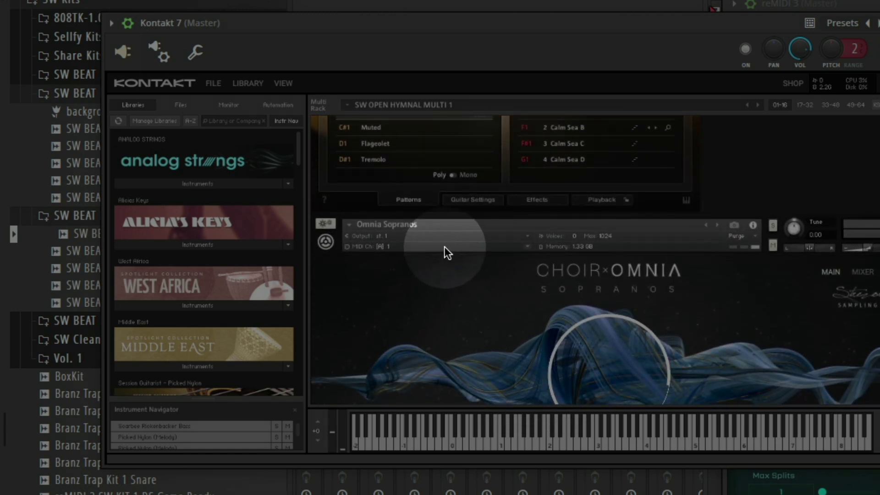
{"action": "left_click", "coordinate": [443, 247]}
{"action": "mouse_move", "coordinate": [474, 273]}
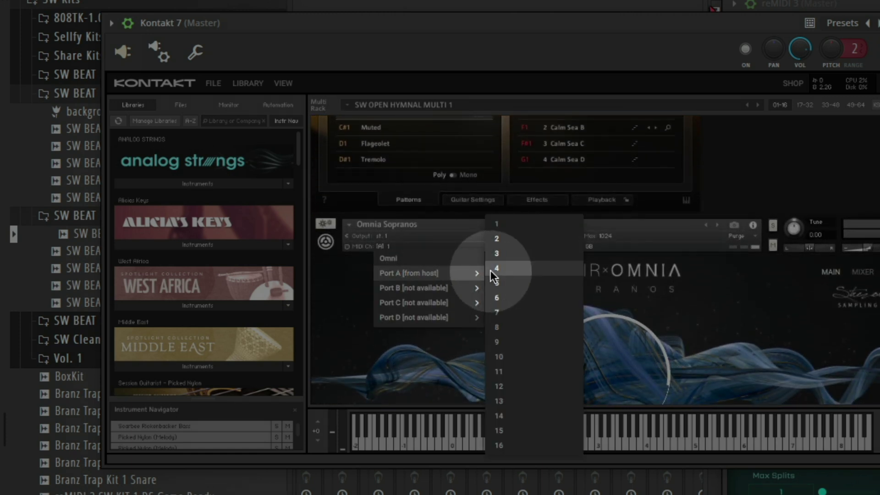
{"action": "left_click", "coordinate": [505, 235]}
{"action": "scroll", "coordinate": [502, 273], "scroll_direction": "down", "scroll_amount": 3}
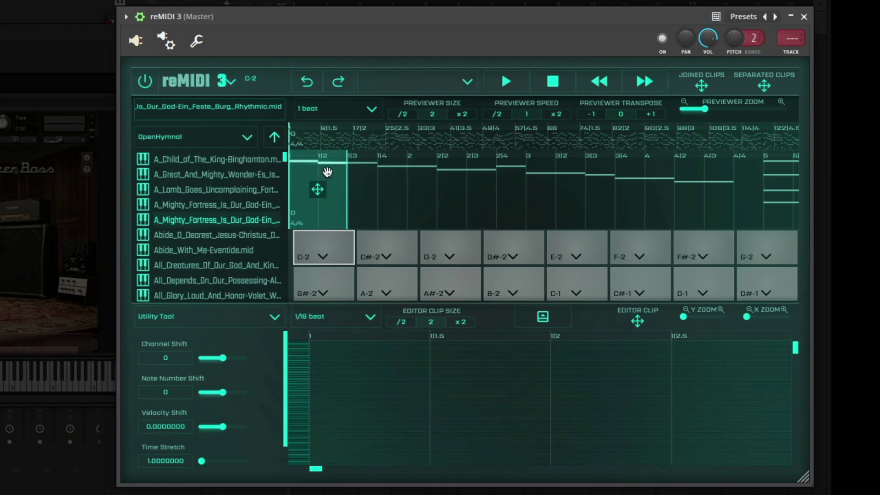
- Play the hymn and halve the previewer speed twice, from 0.5 down to 0.25
{"action": "key", "text": "space"}
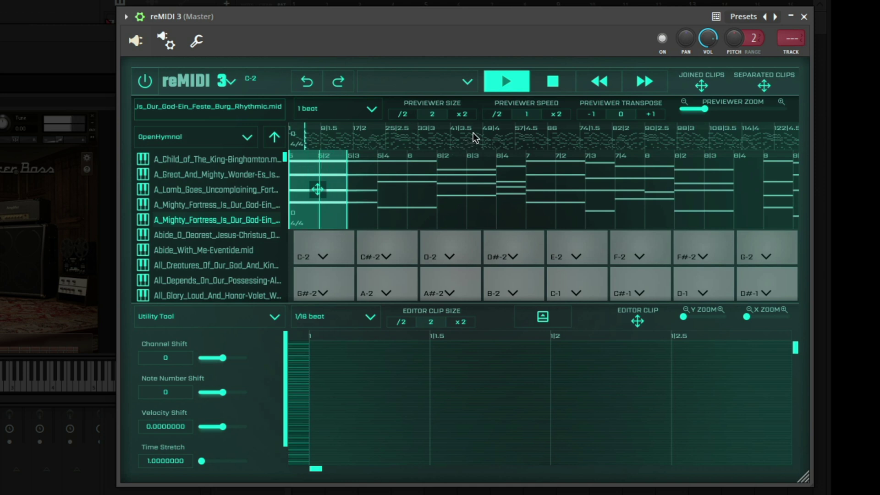
{"action": "left_click", "coordinate": [496, 113]}
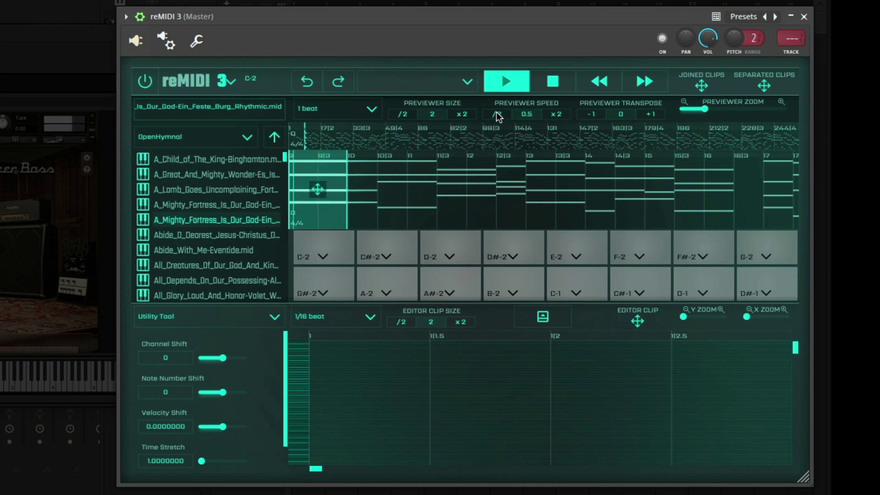
{"action": "left_click", "coordinate": [497, 113]}
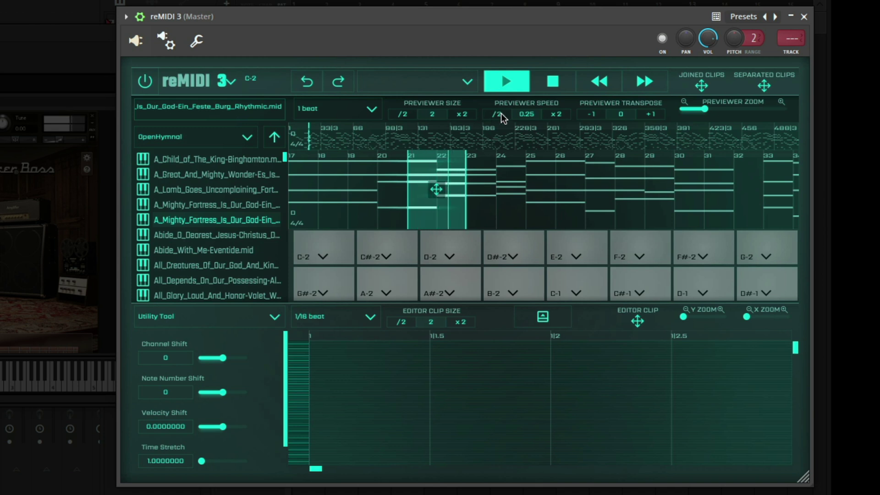
- Place the bar 21–22 slice on pad C-2 and the bar 23–24 slice on pad C#-2
{"action": "left_click_drag", "start_coordinate": [436, 189], "coordinate": [333, 242]}
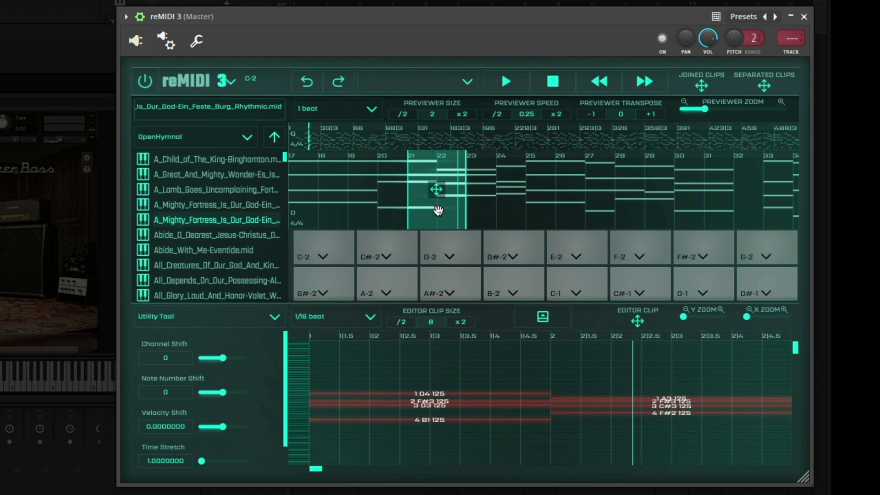
{"action": "left_click", "coordinate": [481, 221]}
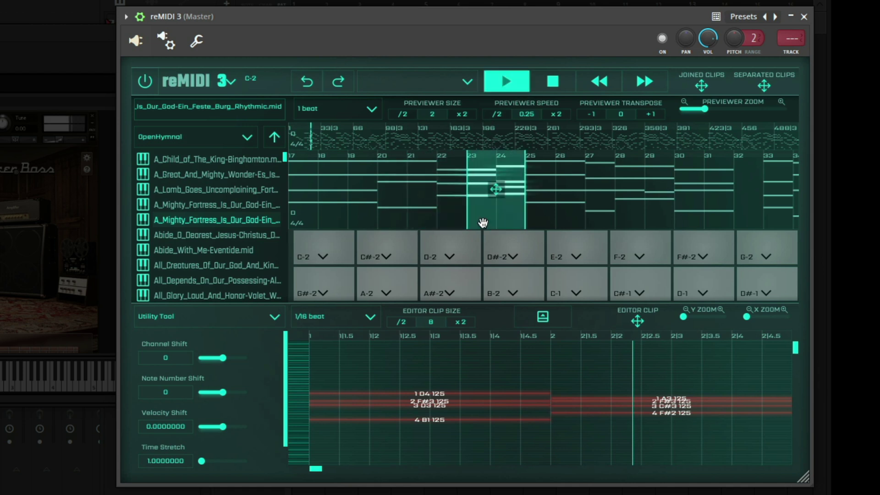
{"action": "left_click", "coordinate": [559, 83]}
{"action": "left_click_drag", "start_coordinate": [501, 182], "coordinate": [371, 237]}
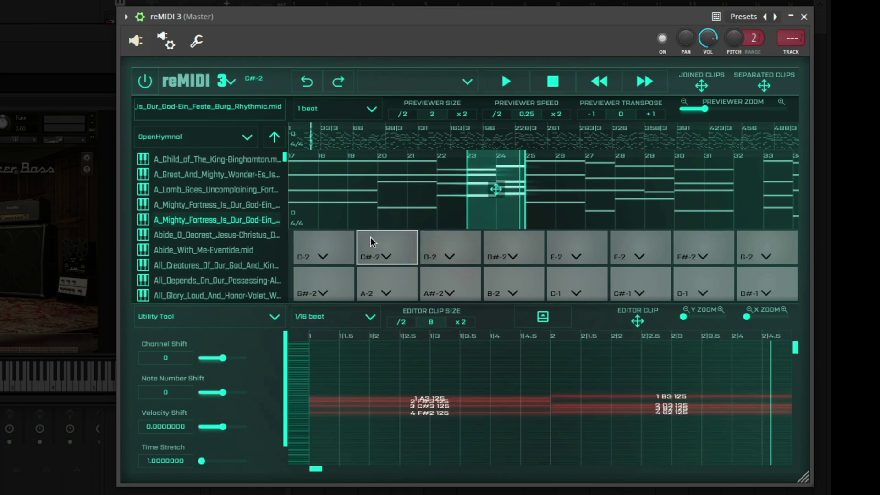
- Audition the slices on pads C-2 and C#-2, ending back on C-2
{"action": "left_click", "coordinate": [321, 240]}
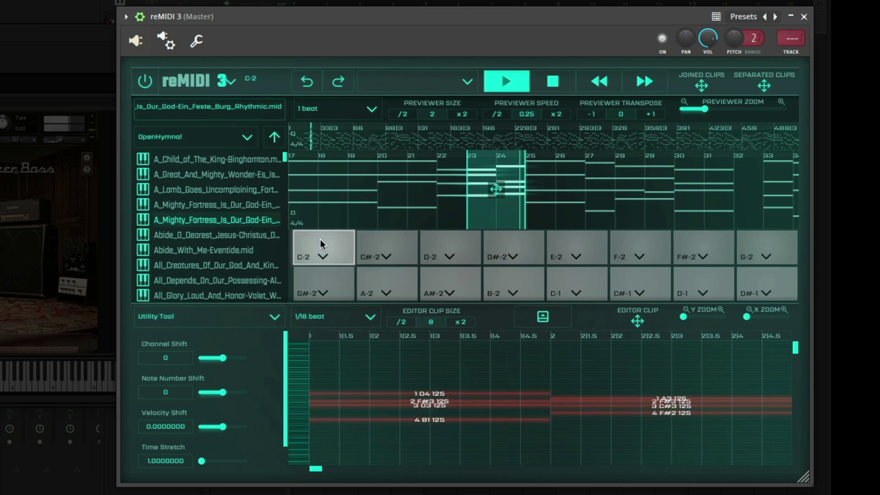
{"action": "left_click", "coordinate": [377, 242]}
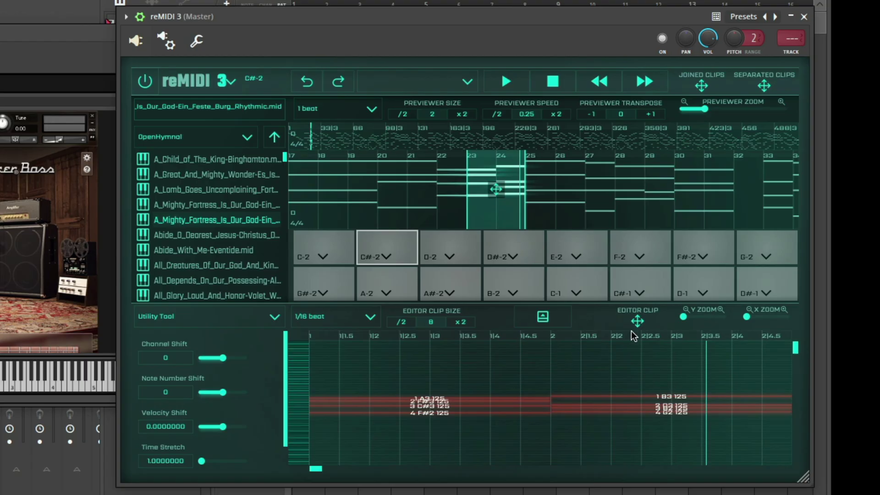
{"action": "left_click", "coordinate": [305, 257]}
{"action": "left_click", "coordinate": [321, 239]}
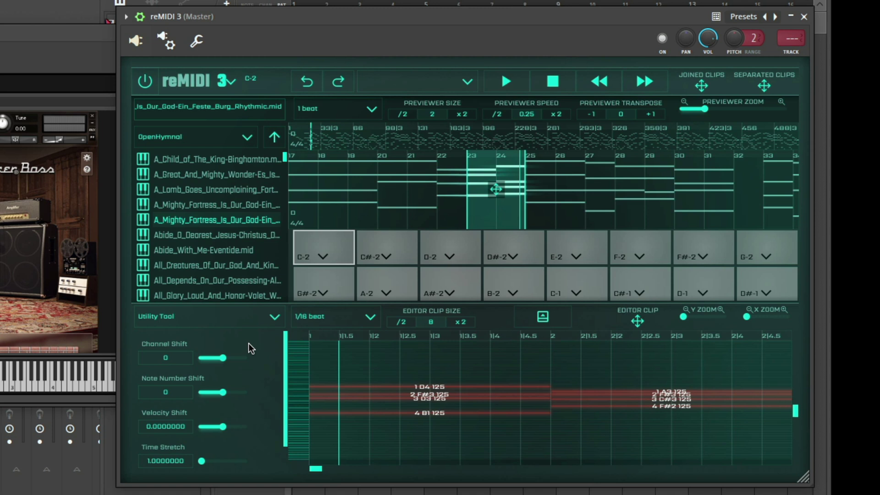
- Choose the Melody Tool in the MIDI editor and box-select every note in C-2's clip
{"action": "left_click", "coordinate": [274, 317]}
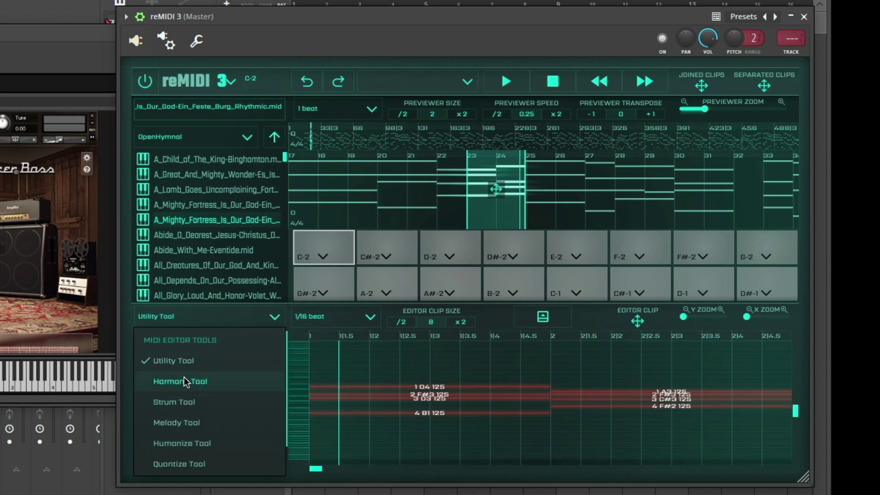
{"action": "left_click", "coordinate": [187, 423]}
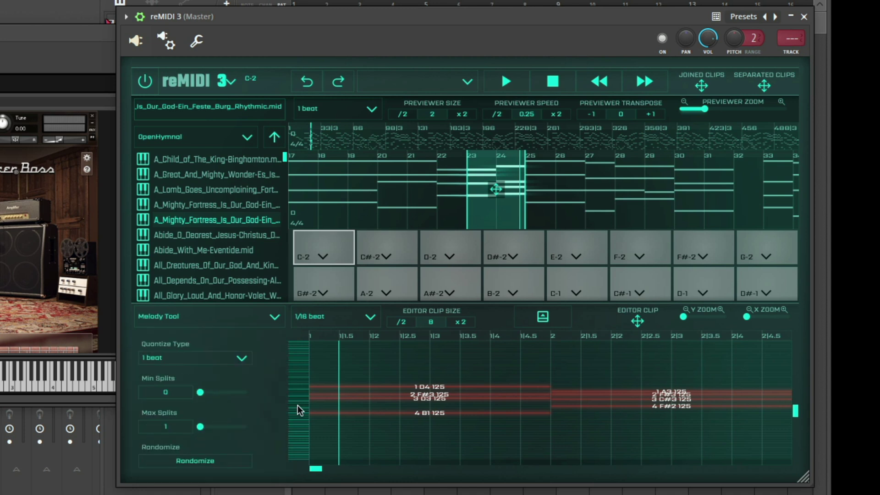
{"action": "left_click_drag", "start_coordinate": [353, 365], "coordinate": [646, 458]}
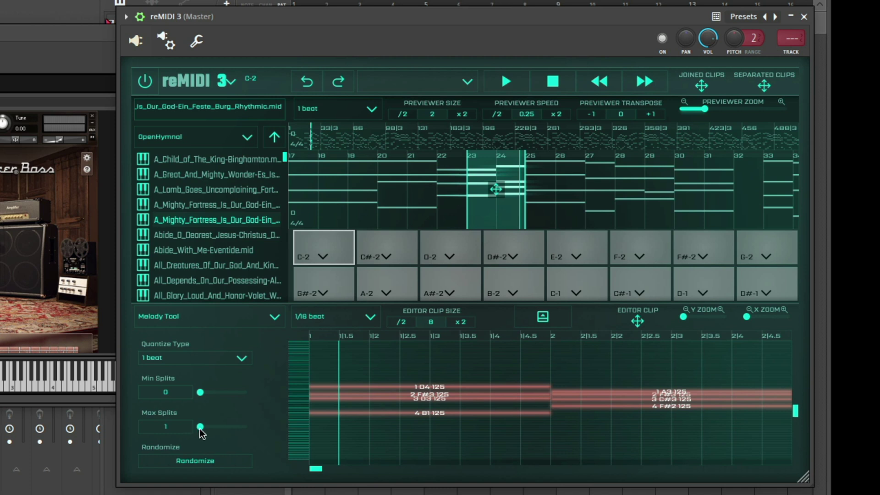
- Randomize pad C-2's melody three times, auditioning each variation before keeping the last
{"action": "left_click", "coordinate": [202, 462]}
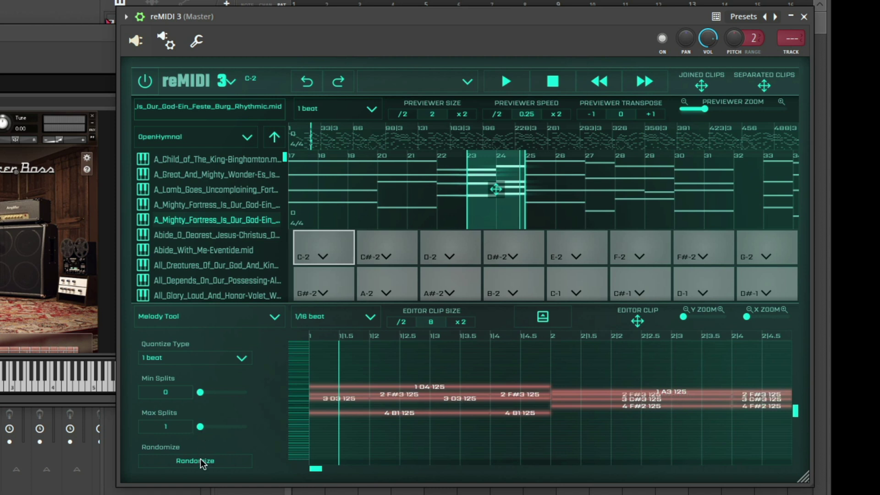
{"action": "left_click", "coordinate": [314, 247]}
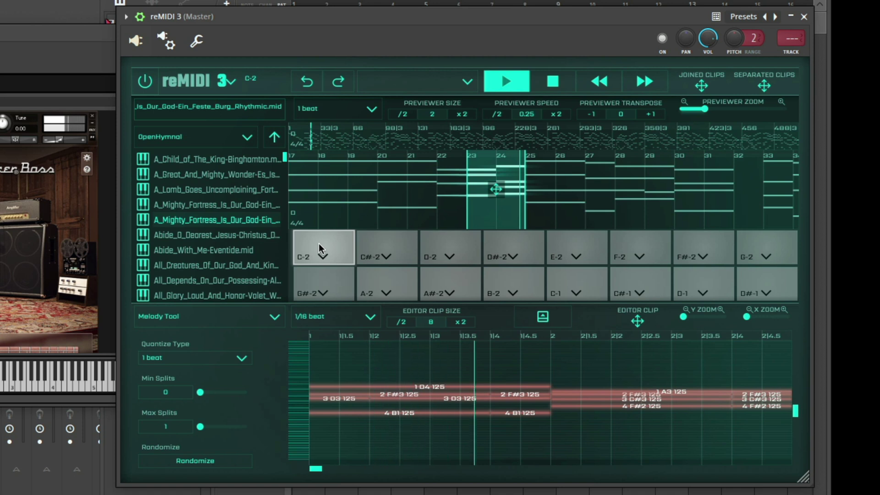
{"action": "left_click", "coordinate": [319, 248]}
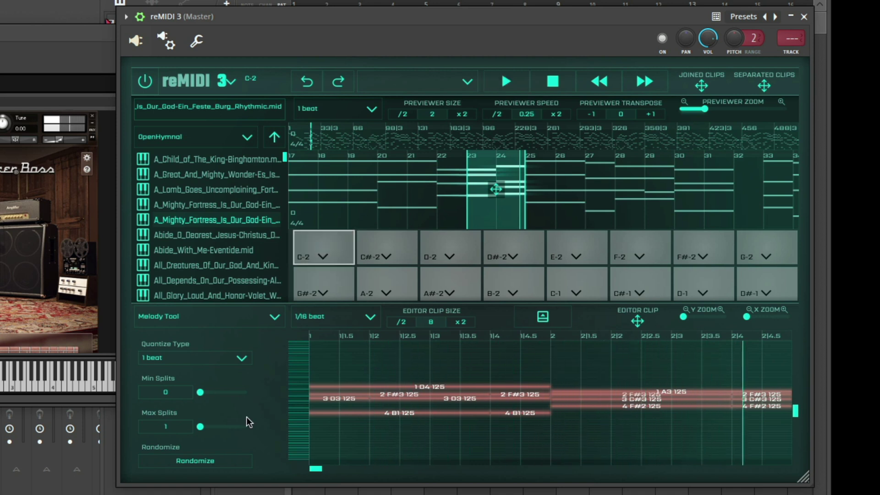
{"action": "left_click", "coordinate": [205, 460]}
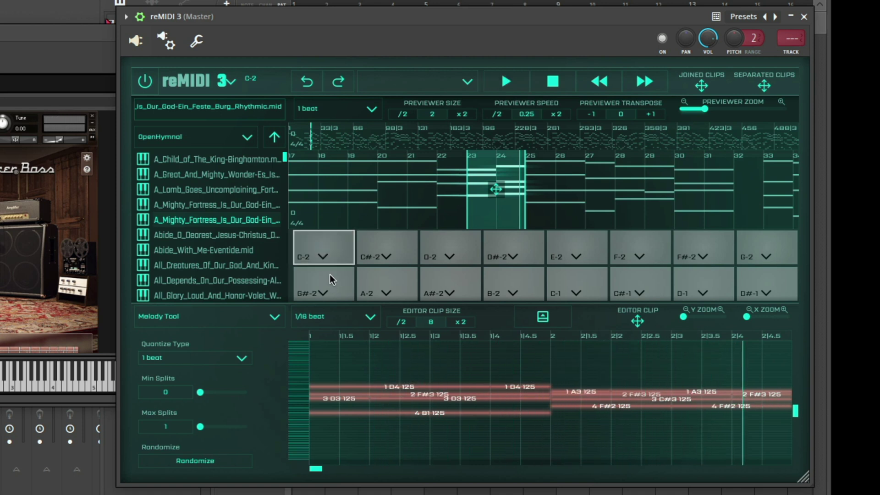
{"action": "left_click", "coordinate": [328, 238]}
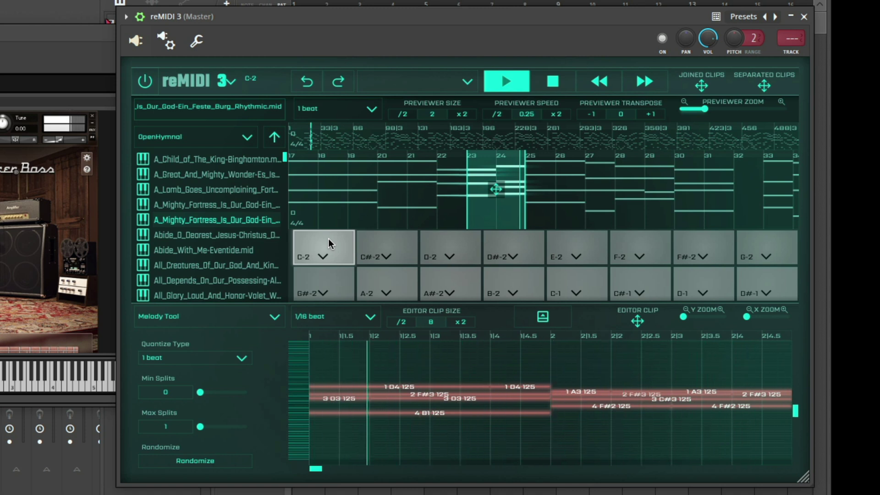
{"action": "left_click", "coordinate": [225, 460]}
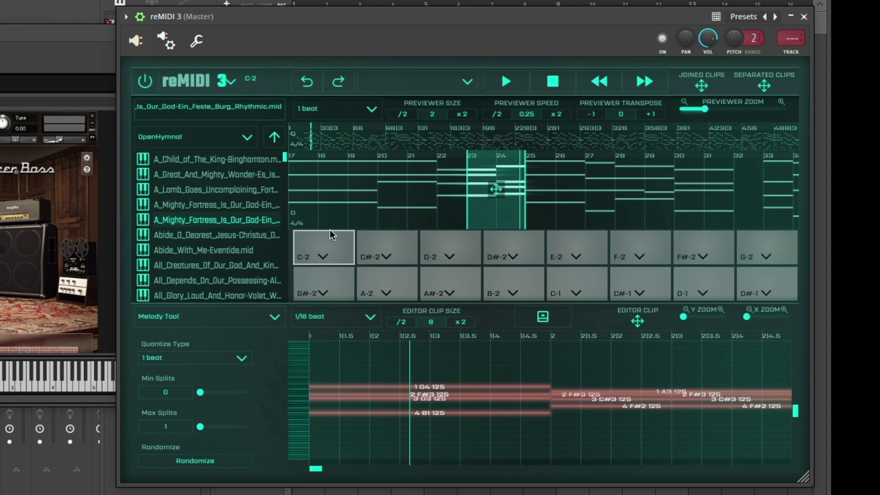
{"action": "left_click", "coordinate": [328, 235]}
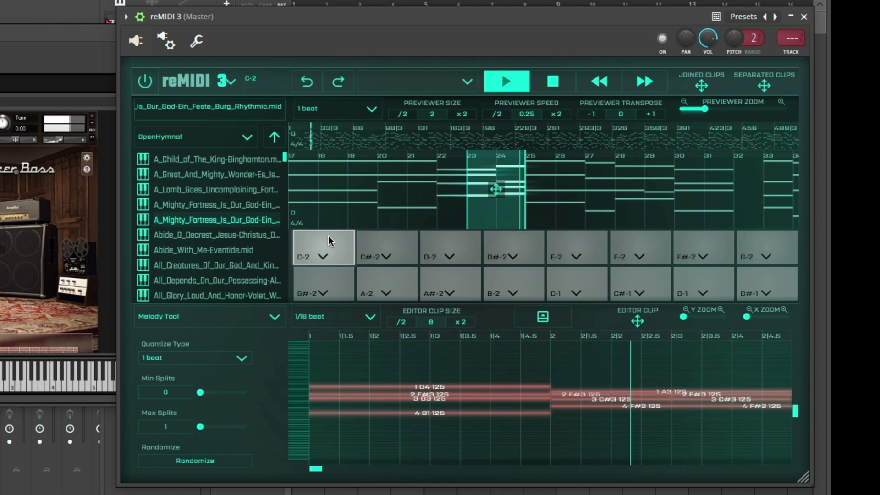
{"action": "left_click", "coordinate": [328, 236]}
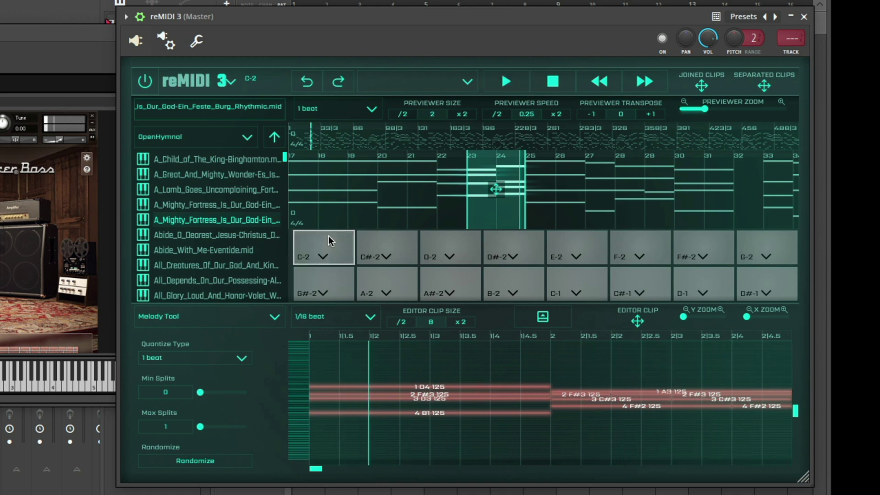